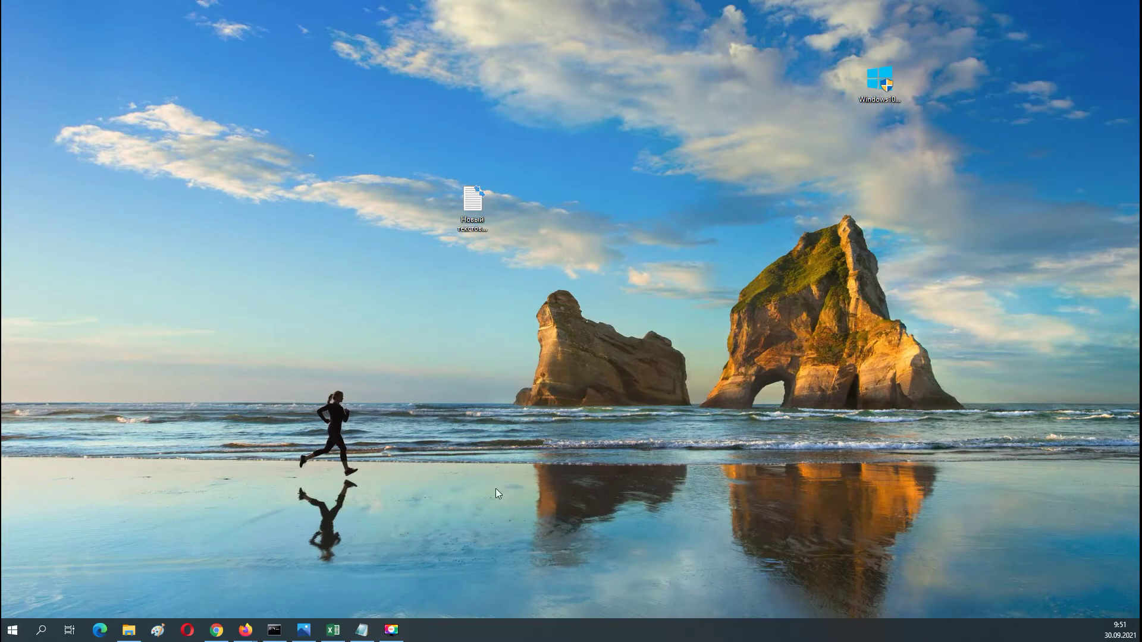
# Run services.msc and open the properties of the Центр обновления Windows service.
pyautogui.press('super+r')
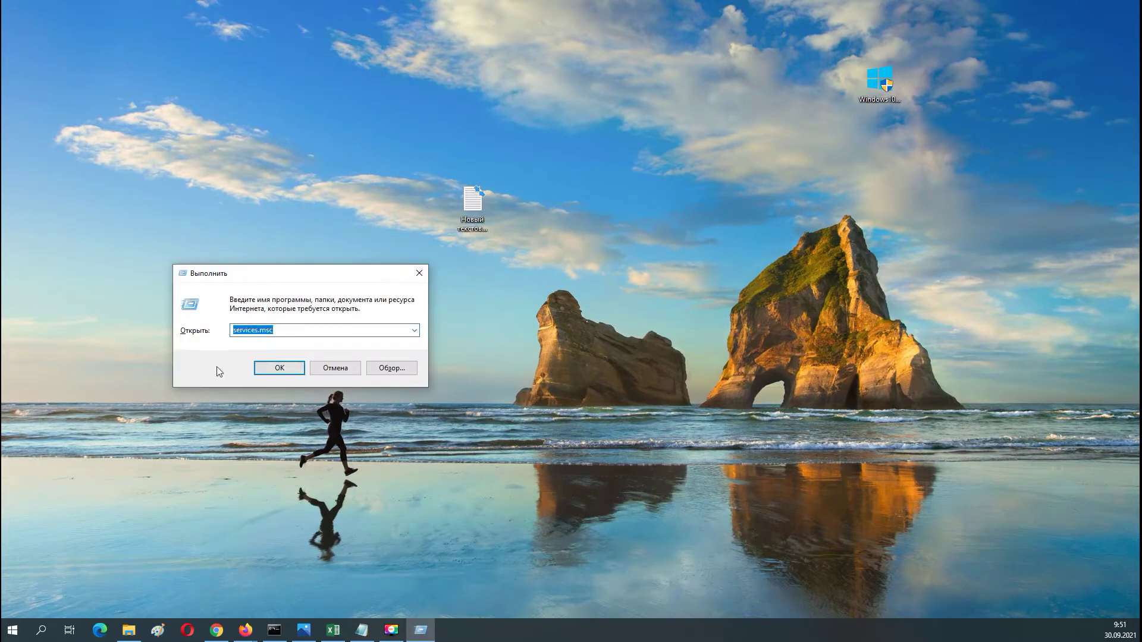
pyautogui.click(289, 370)
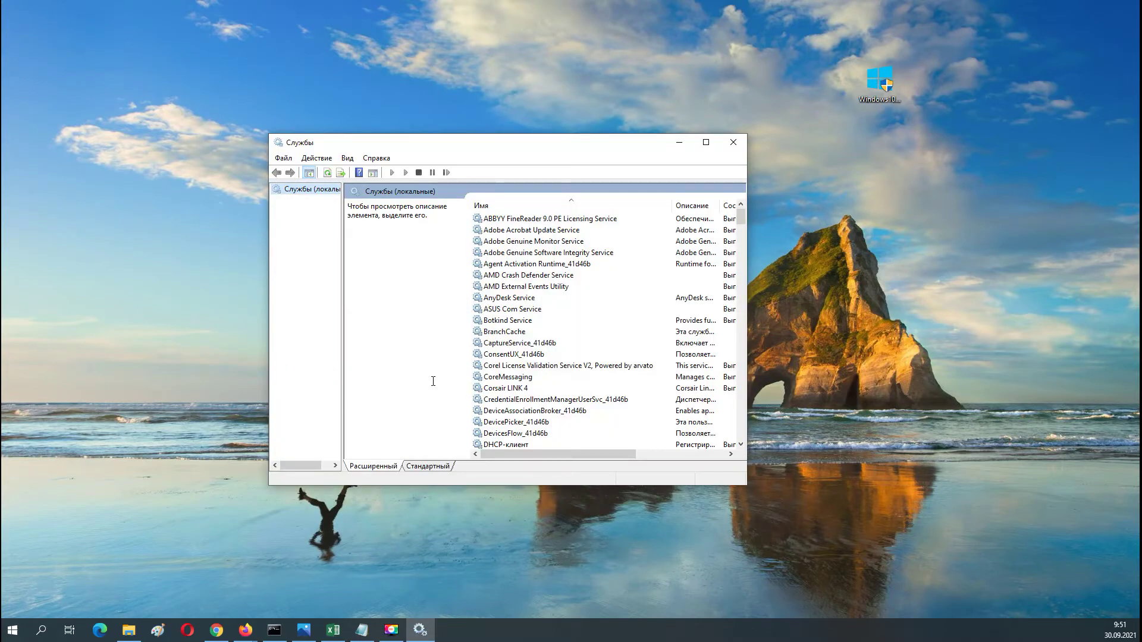
pyautogui.scroll(-20, 535, 279)
pyautogui.scroll(-20, 562, 302)
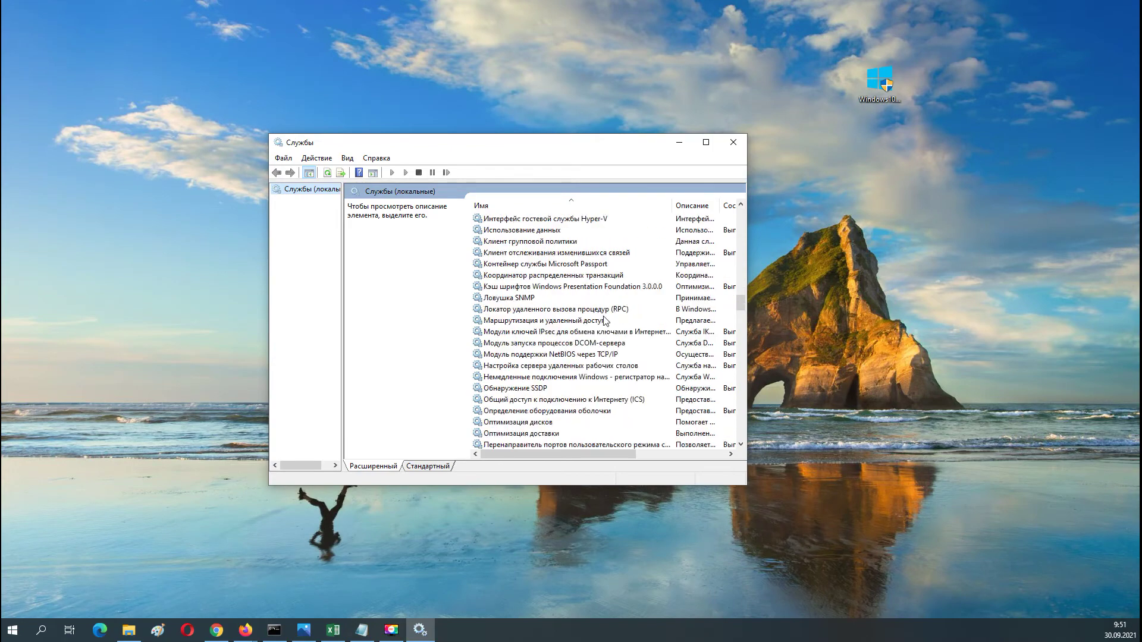
pyautogui.scroll(-5, 627, 357)
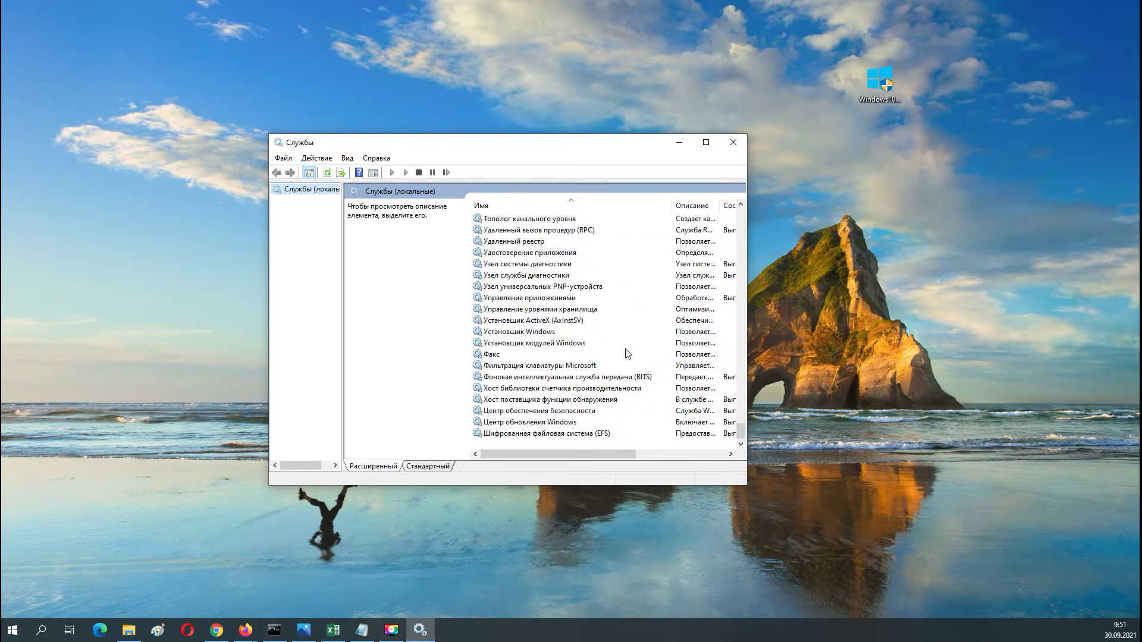
pyautogui.doubleClick(514, 424)
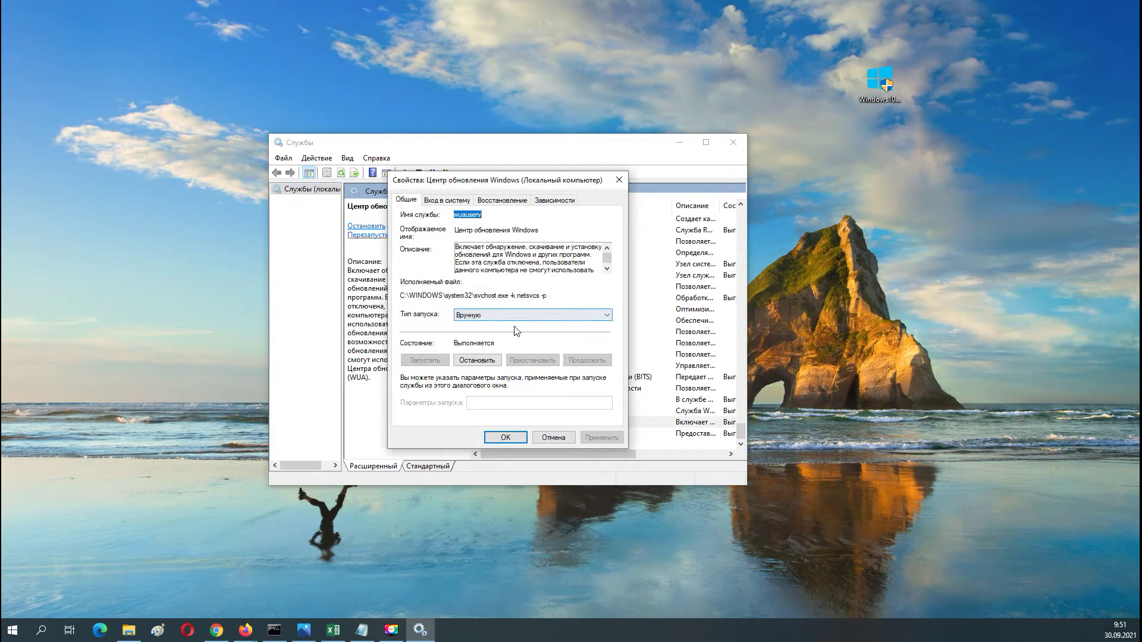
# Stop the Центр обновления Windows service and apply the startup type Отключена.
pyautogui.click(473, 361)
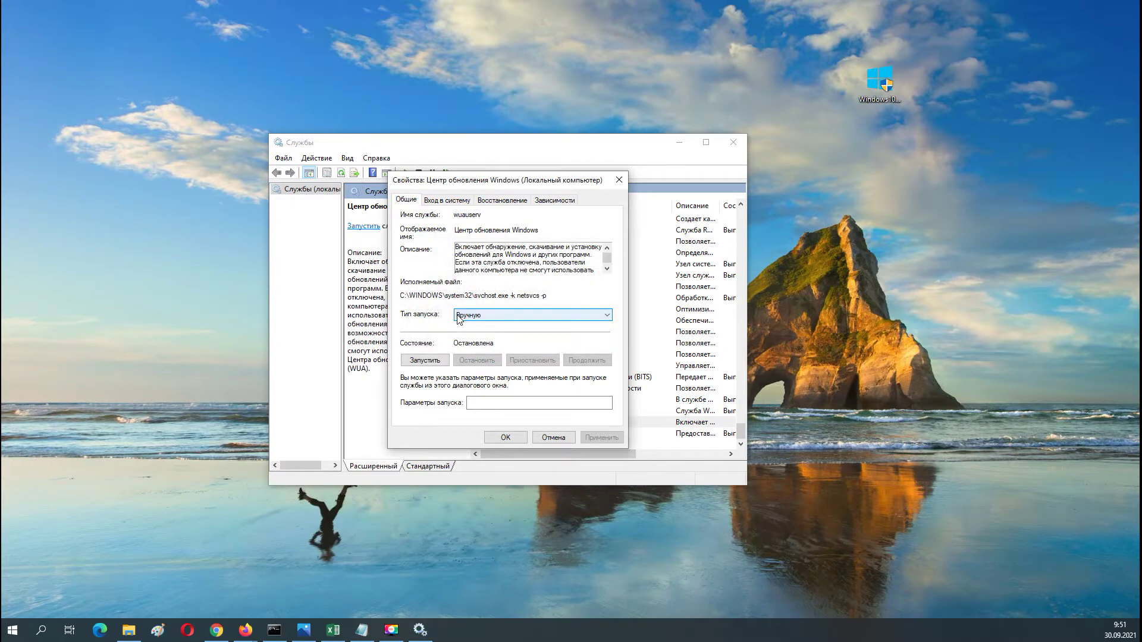
pyautogui.click(476, 316)
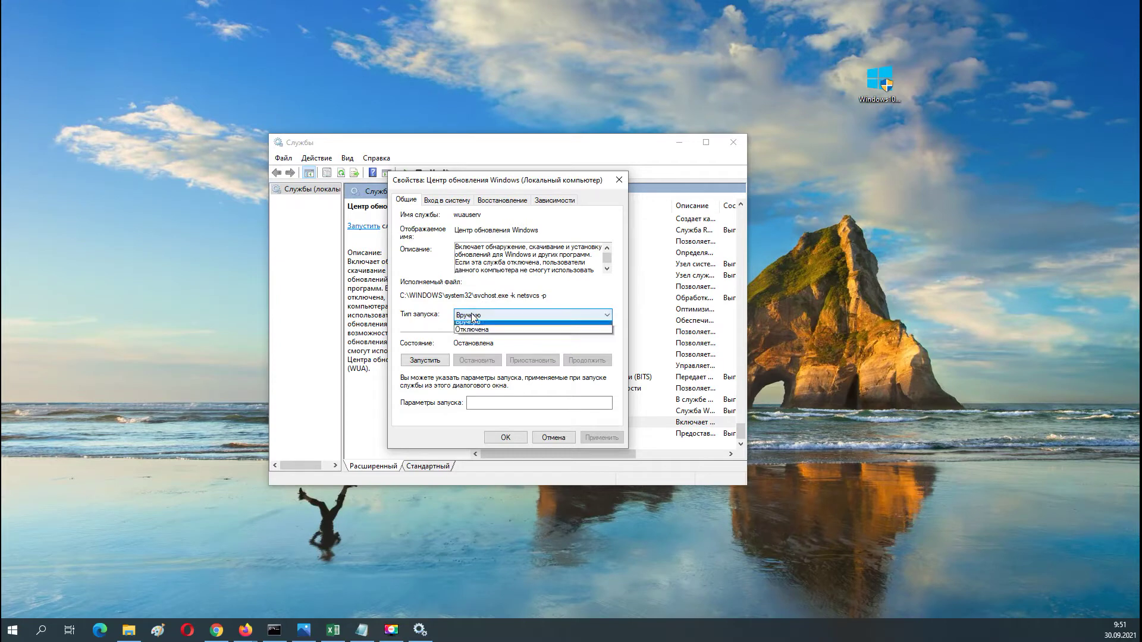
pyautogui.click(477, 350)
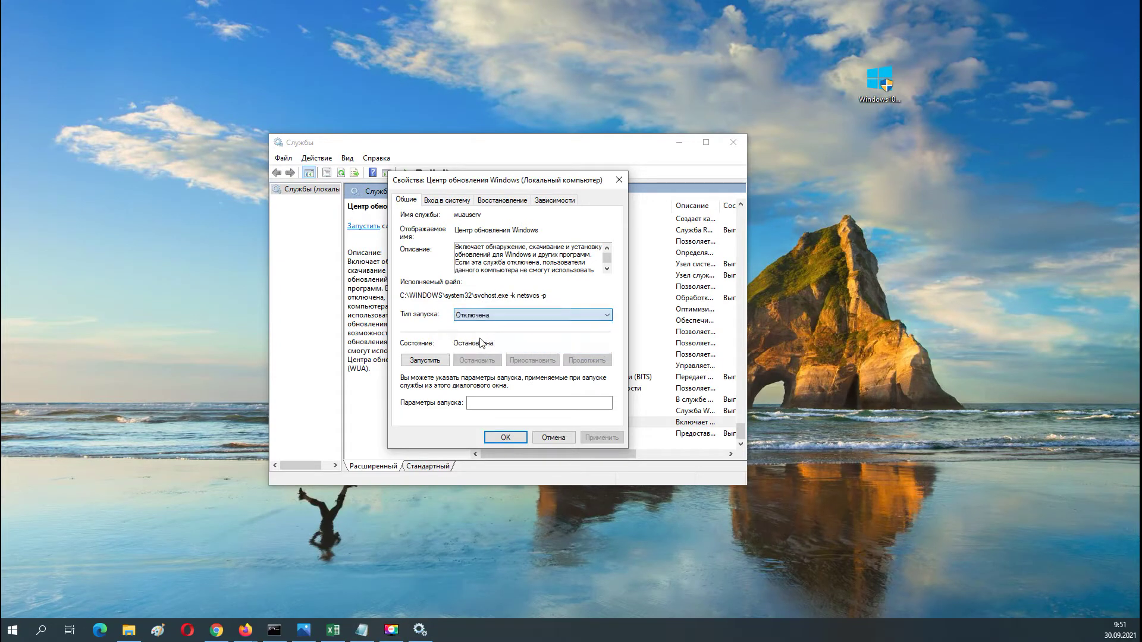
pyautogui.click(611, 439)
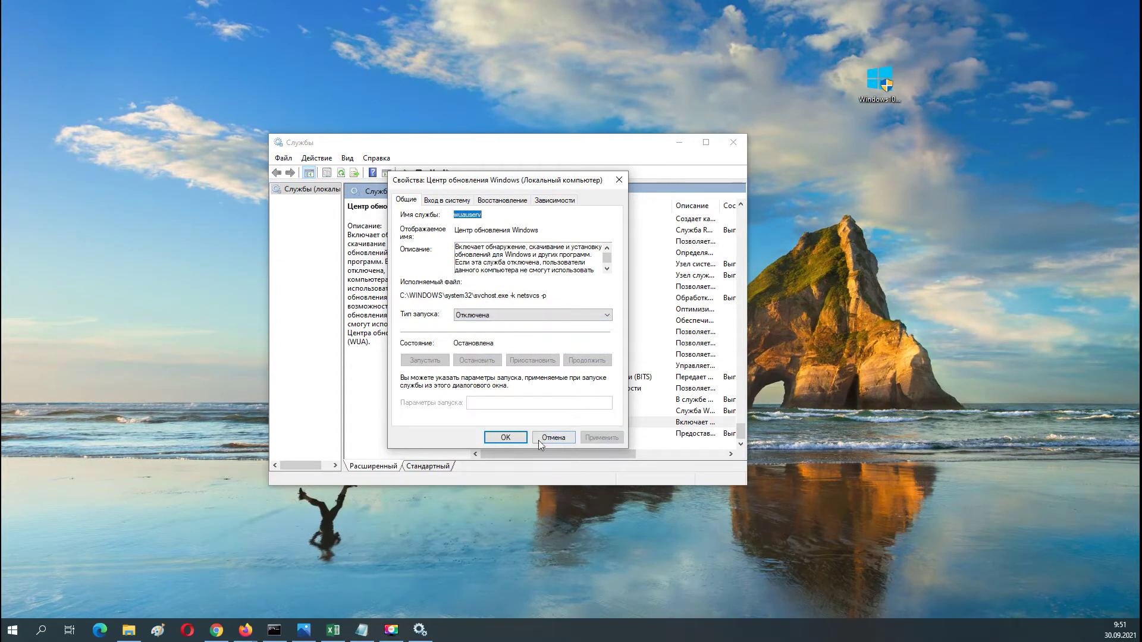
# Switch to File Explorer and select everything in C:\Windows\SoftwareDistribution\DataStore.
pyautogui.click(129, 630)
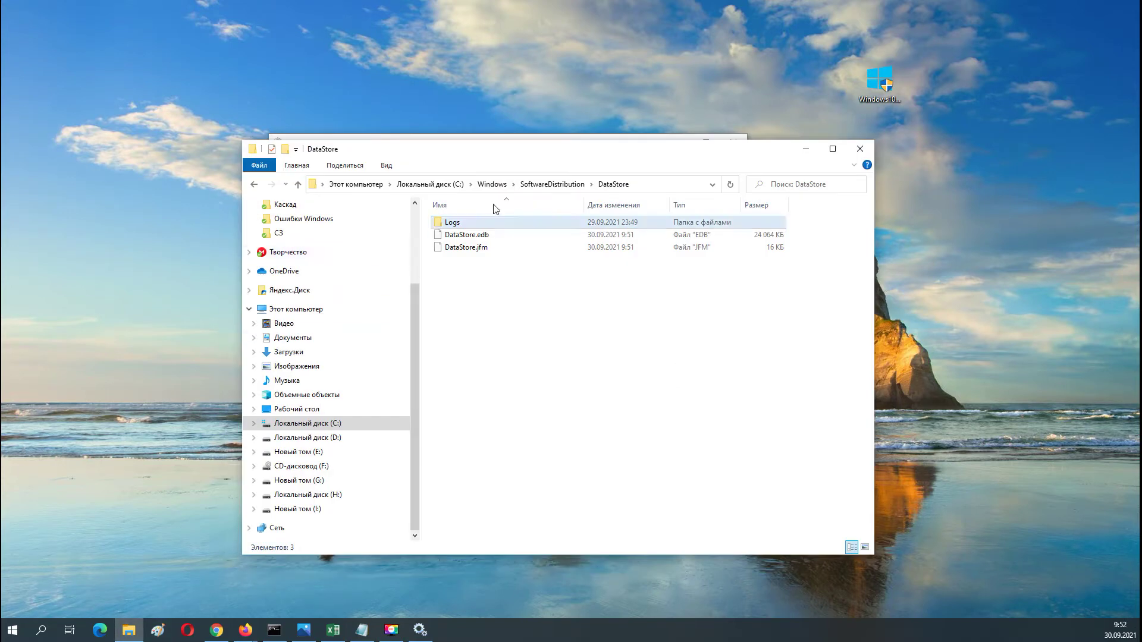
pyautogui.click(642, 184)
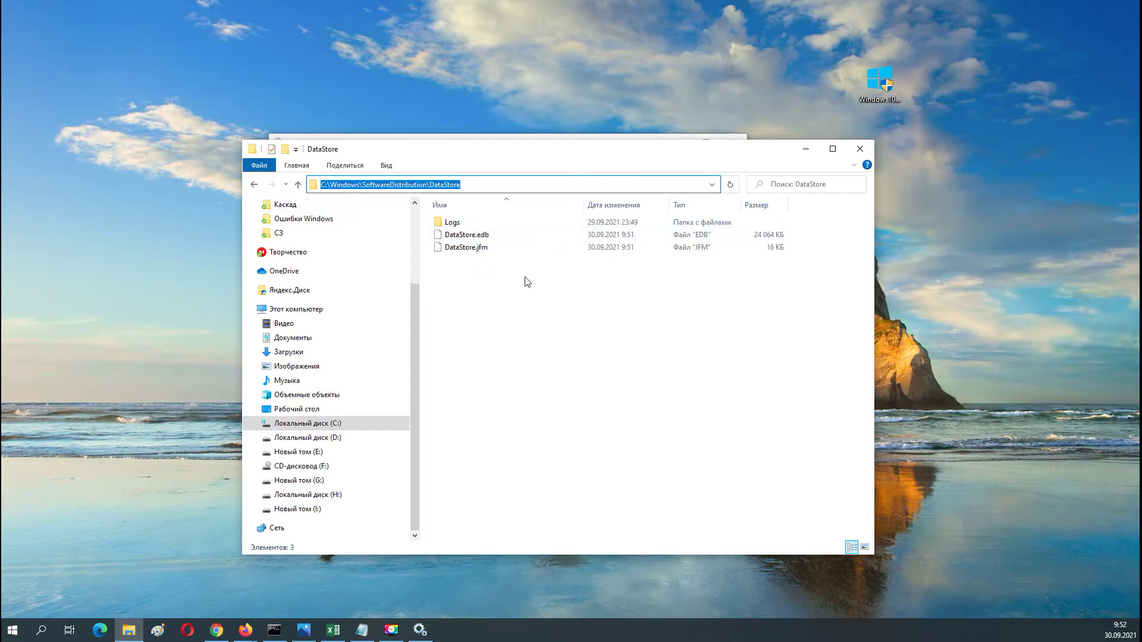
pyautogui.moveTo(511, 279); pyautogui.dragTo(444, 223)
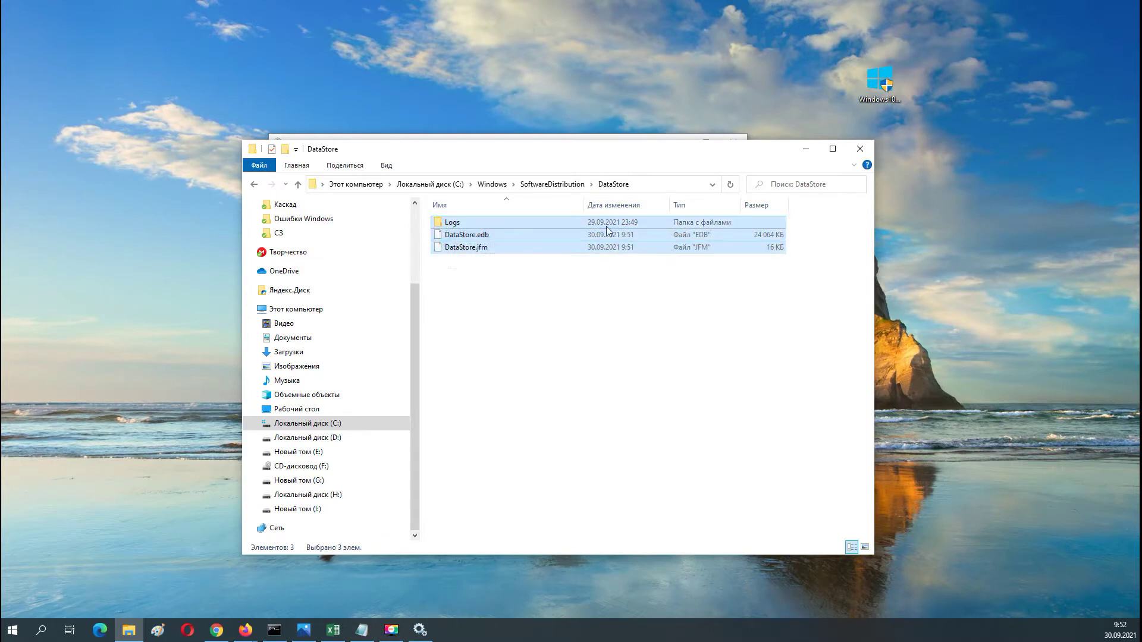
pyautogui.click(807, 150)
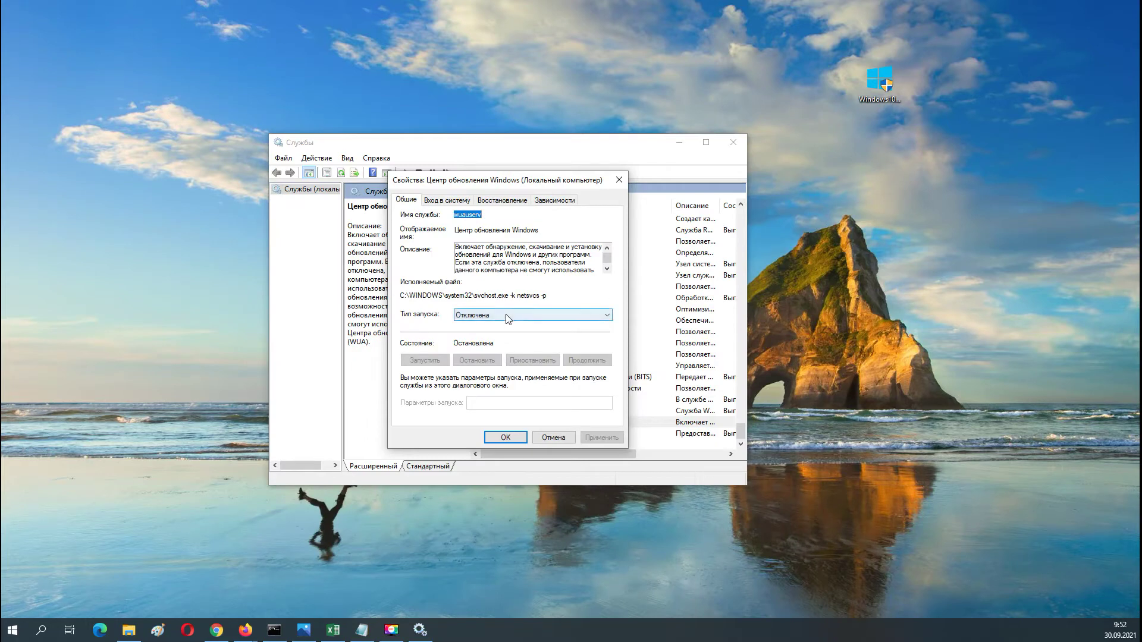
# Set the startup type of the Центр обновления Windows service to Вручную and apply it.
pyautogui.click(506, 315)
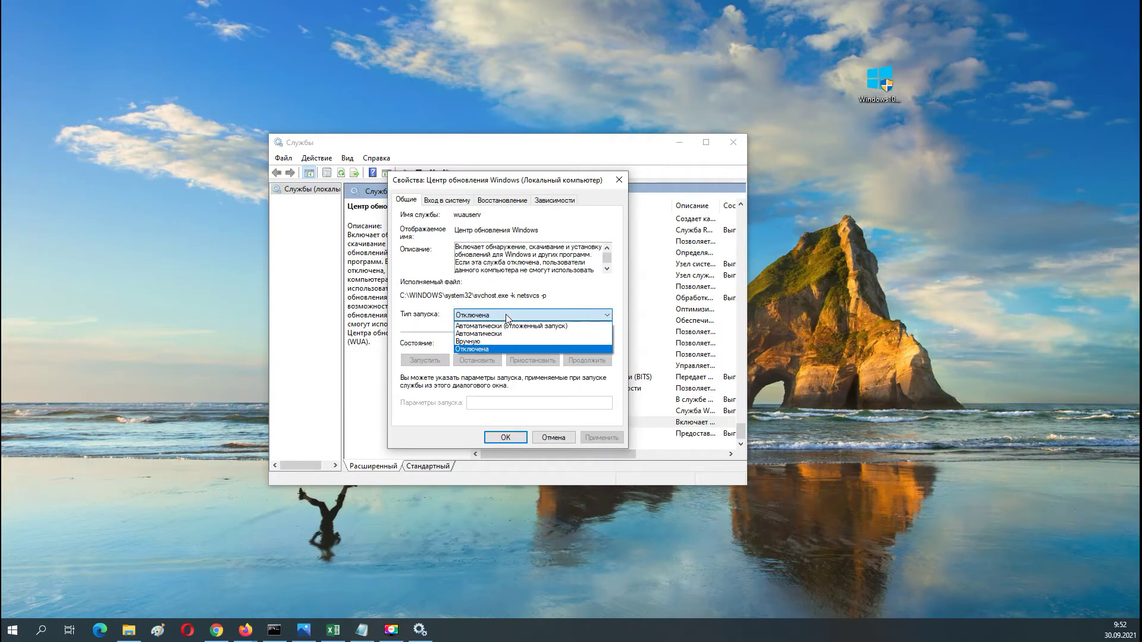
pyautogui.click(466, 342)
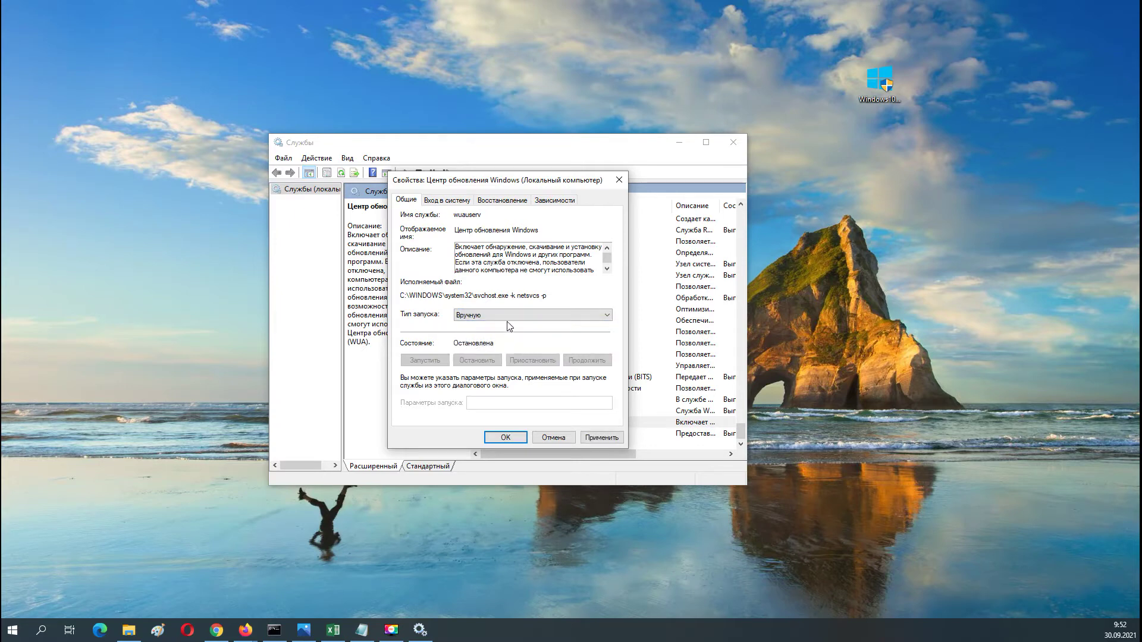
pyautogui.click(600, 436)
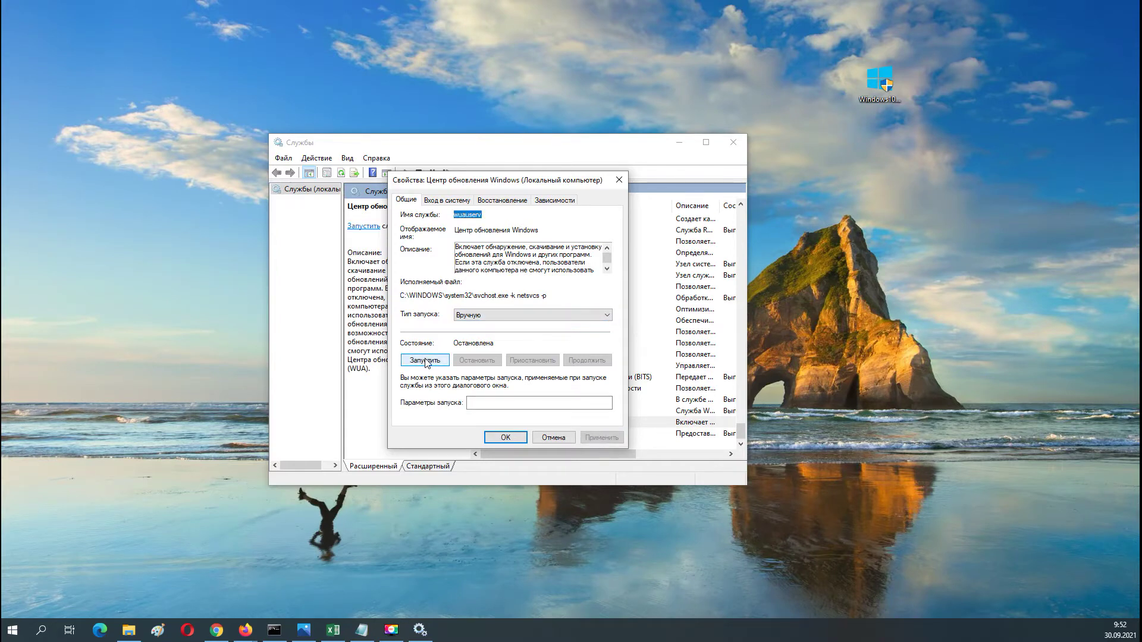
# Start the Центр обновления Windows service and close its properties and the Services window.
pyautogui.click(426, 361)
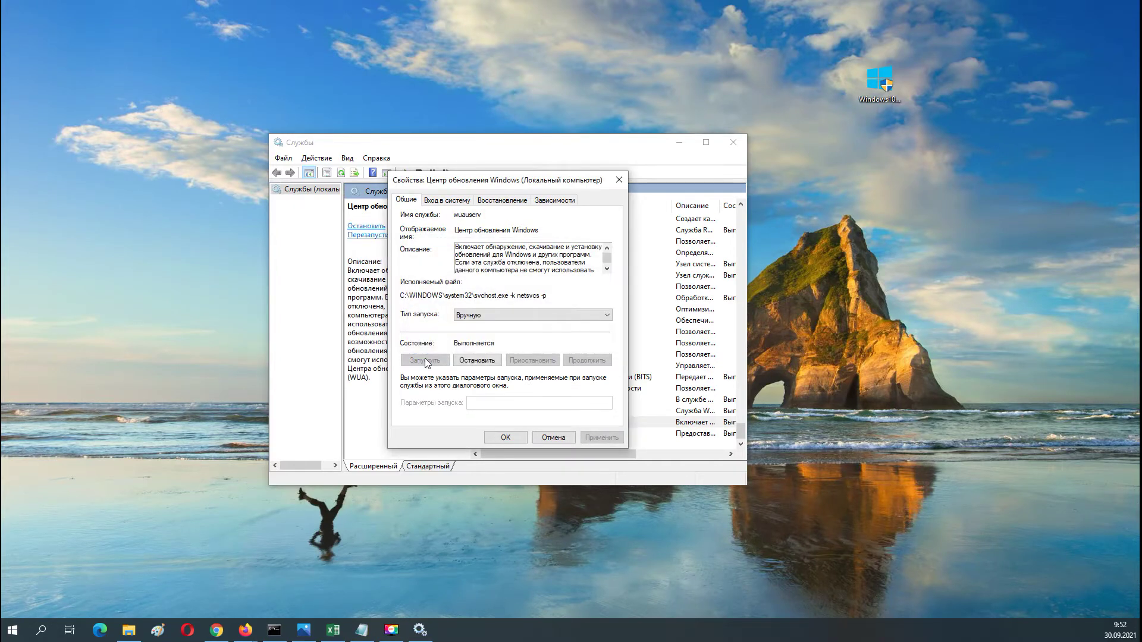
pyautogui.click(506, 438)
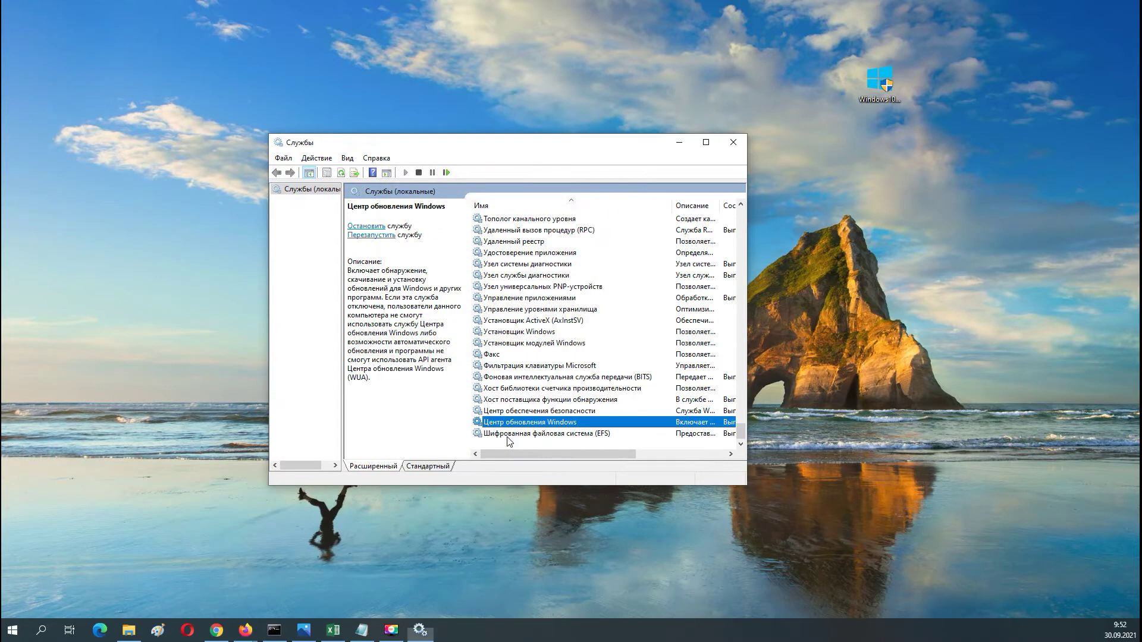
pyautogui.click(735, 147)
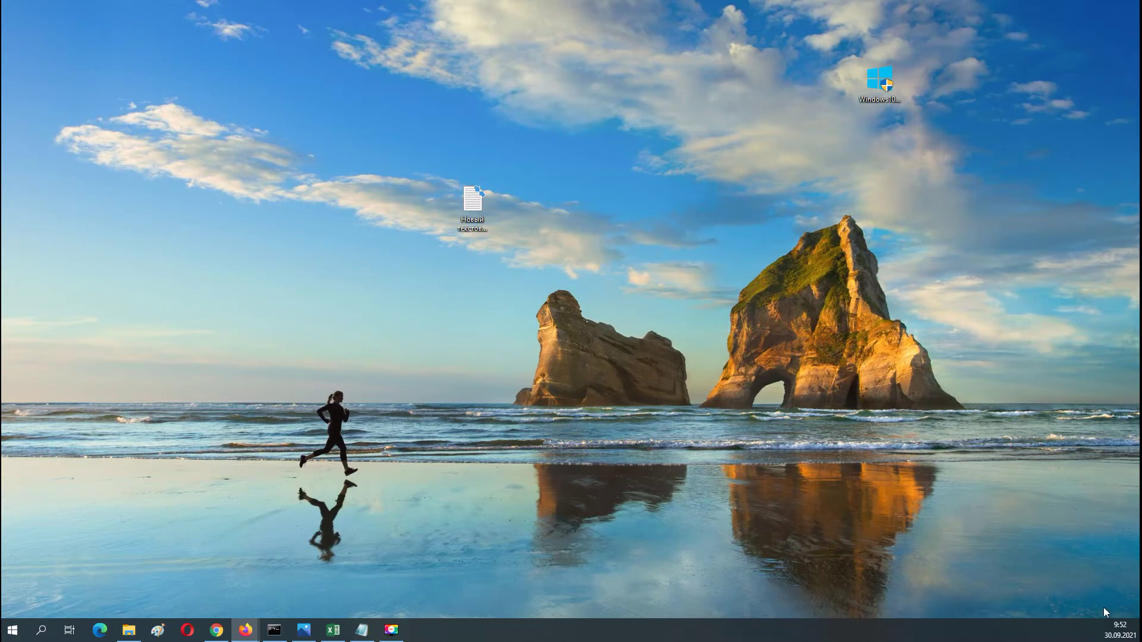
# Run cleanmgr and have Disk Cleanup scan drive C:.
pyautogui.hotkey('alt', 'Tab')
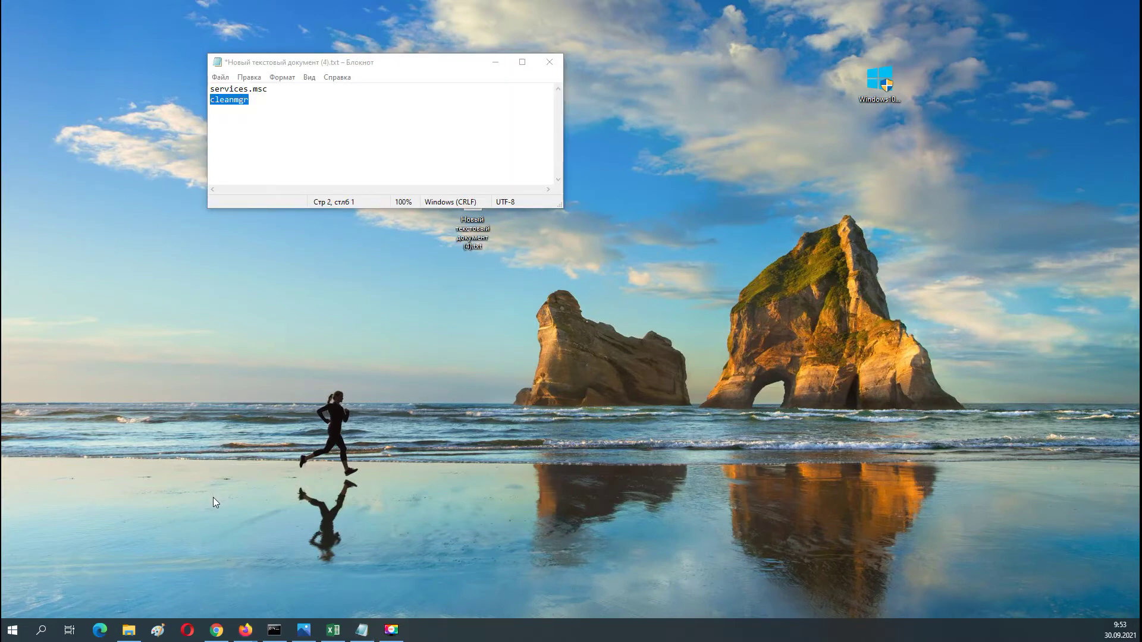
pyautogui.press('super+r')
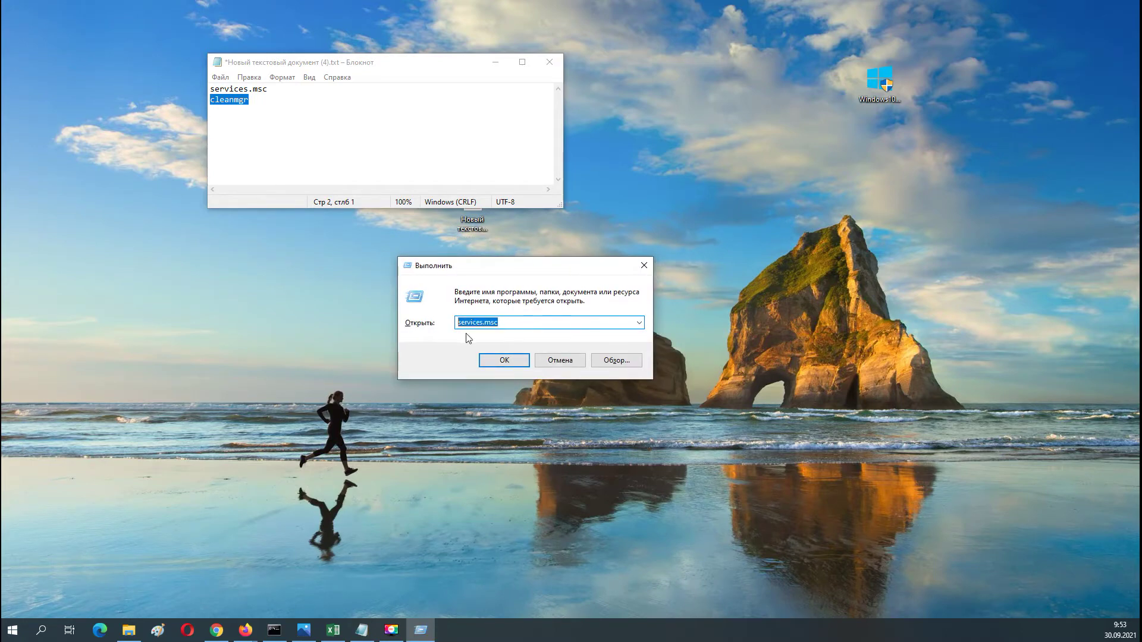
pyautogui.write('cleanmgr')
pyautogui.click(504, 360)
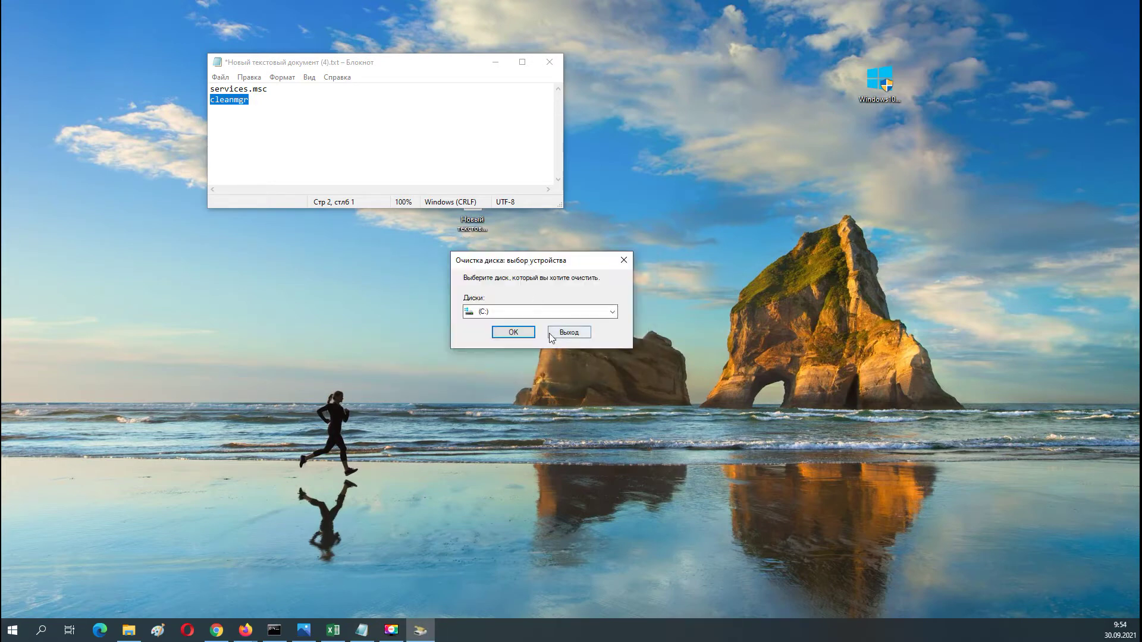
pyautogui.click(513, 332)
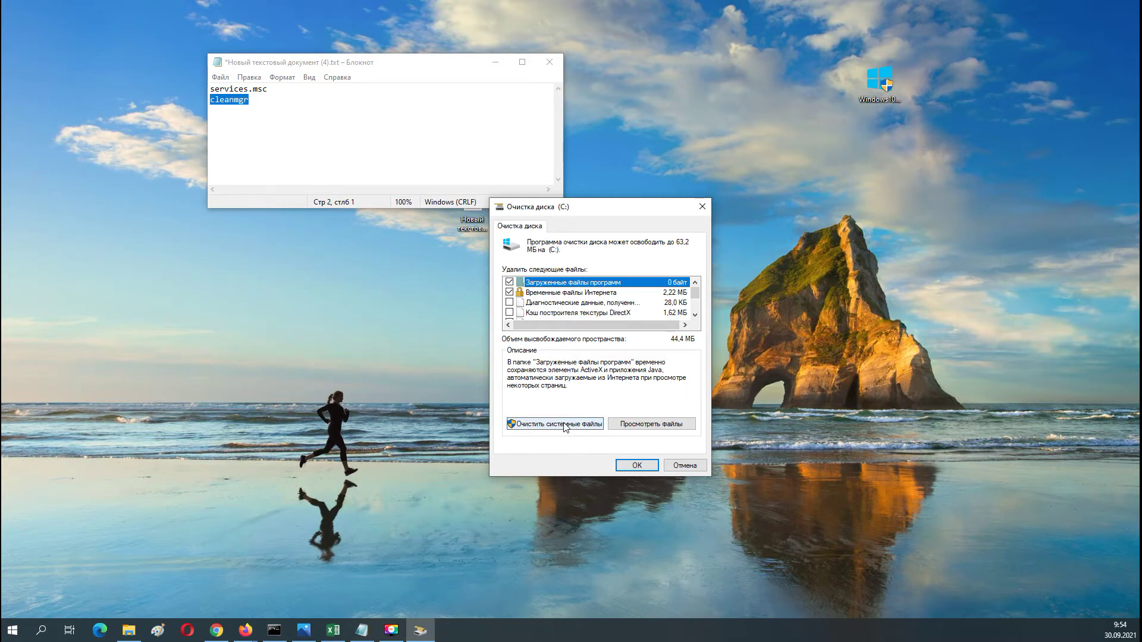
# Rescan drive C: with system files included and permanently delete the preselected file categories.
pyautogui.click(563, 425)
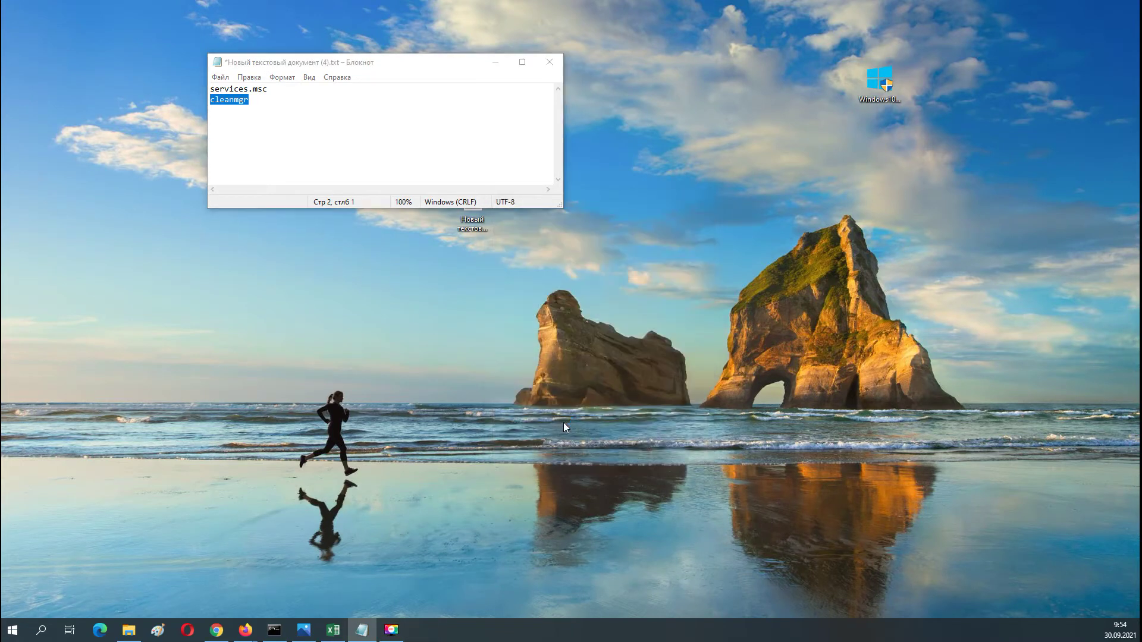
pyautogui.click(521, 358)
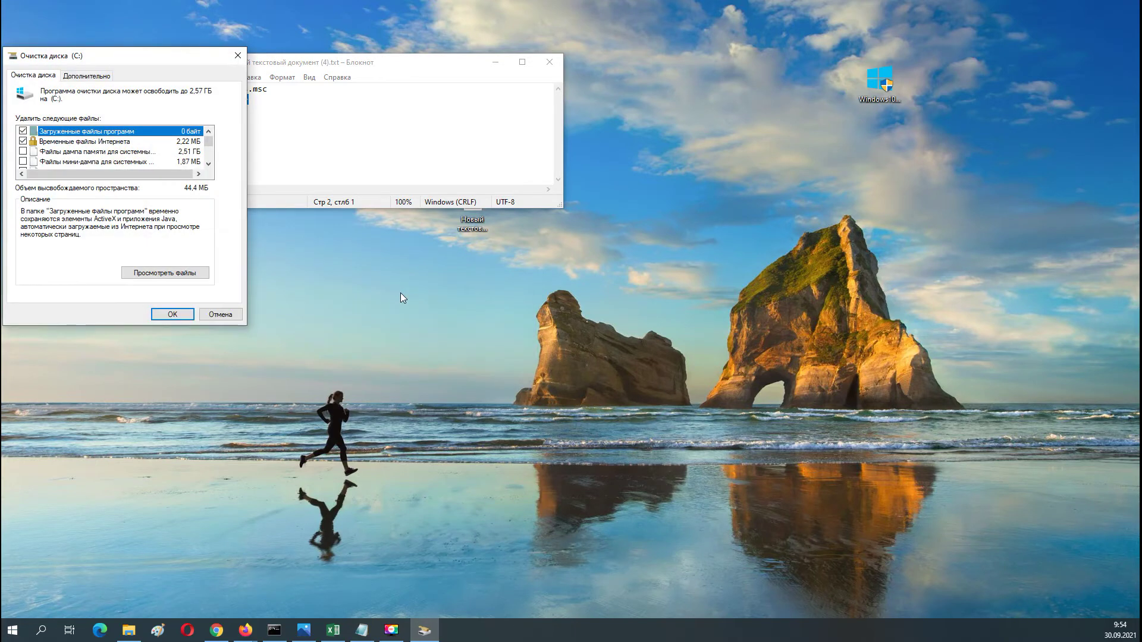
pyautogui.moveTo(116, 56); pyautogui.dragTo(456, 230)
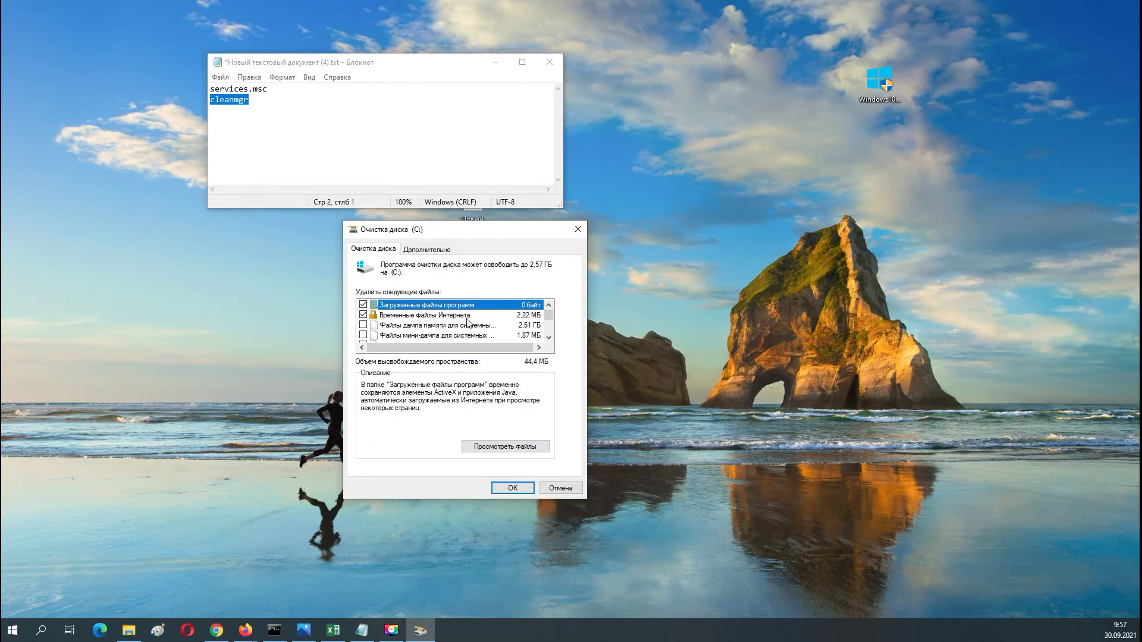
pyautogui.moveTo(549, 316)
pyautogui.mouseDown()
pyautogui.moveTo(548, 336)
pyautogui.moveTo(550, 314)
pyautogui.mouseUp()
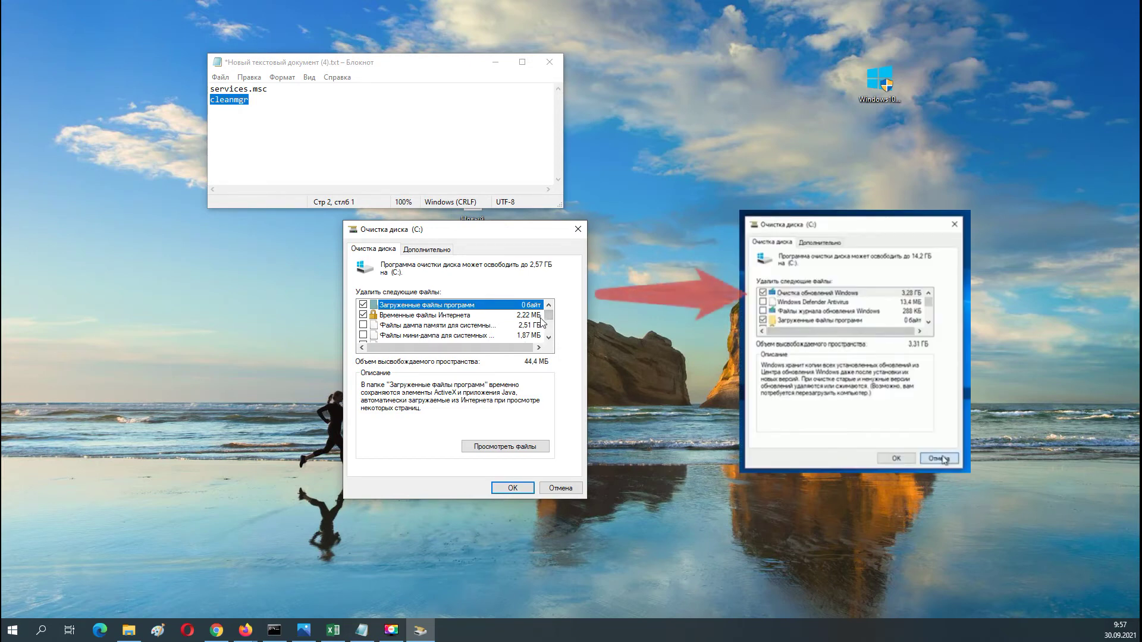
pyautogui.click(512, 488)
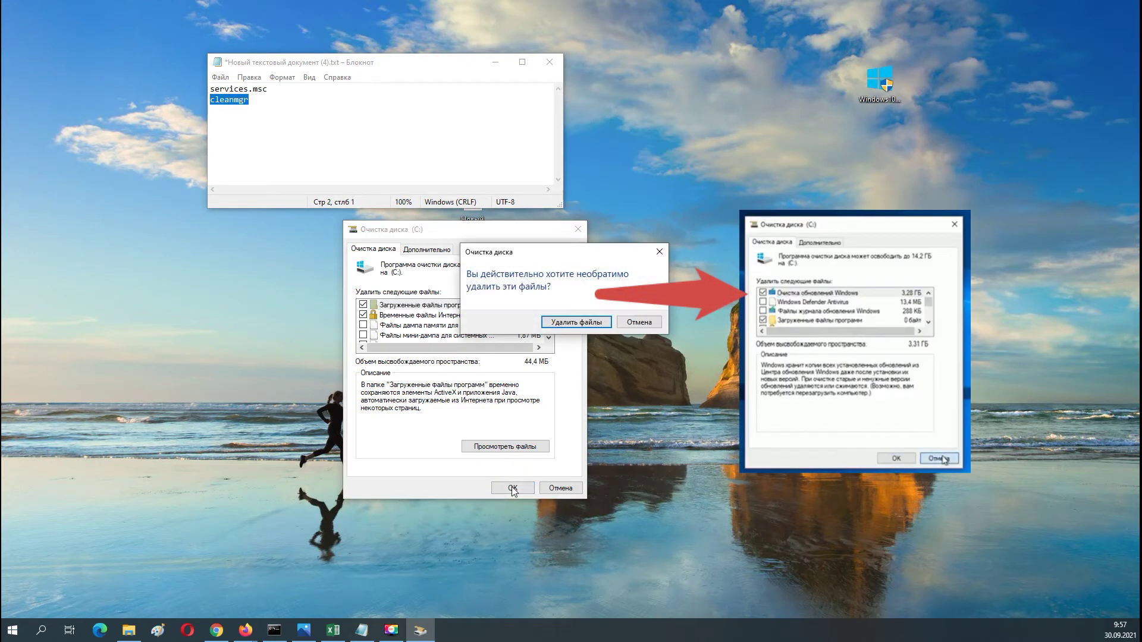
pyautogui.click(576, 322)
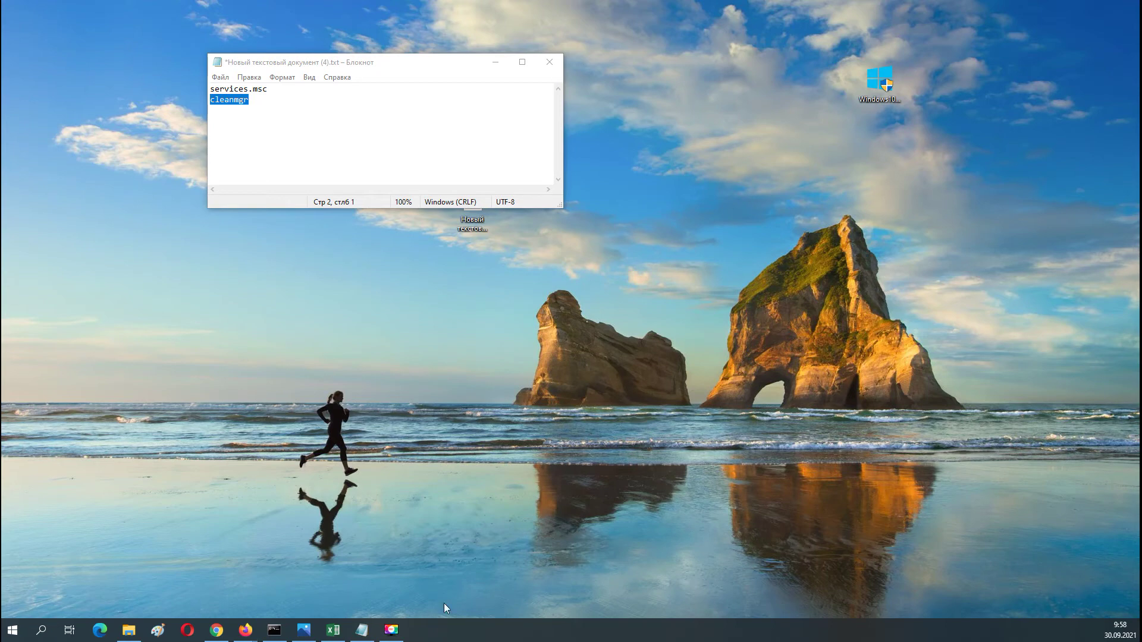
# Open Windows Settings at the Центр обновления Windows page under Обновление и безопасность.
pyautogui.click(12, 630)
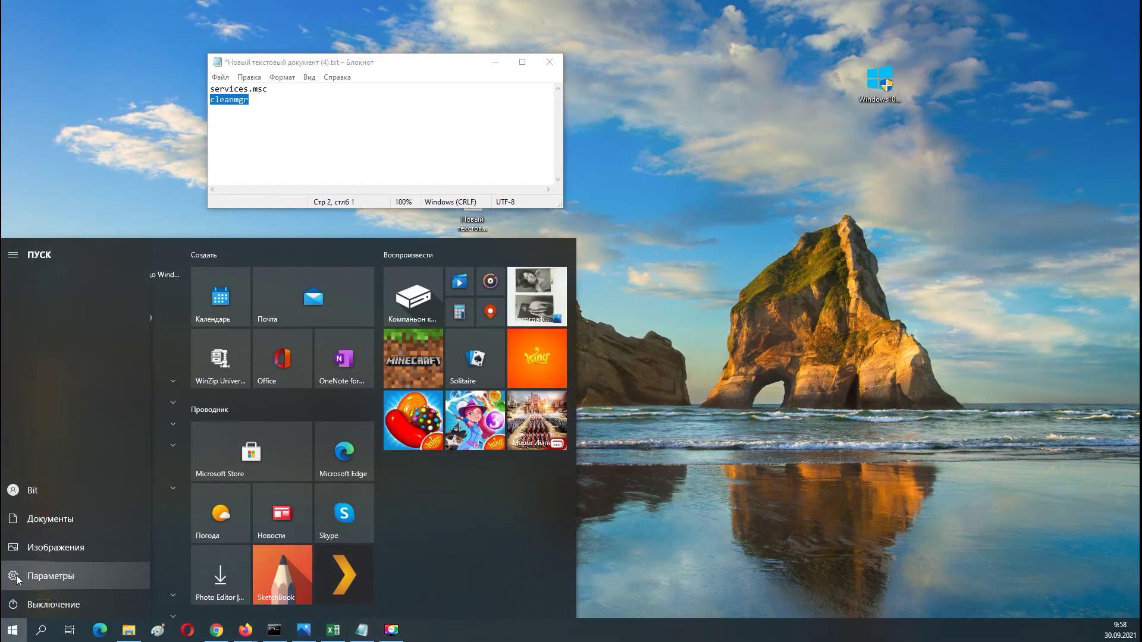
pyautogui.click(13, 575)
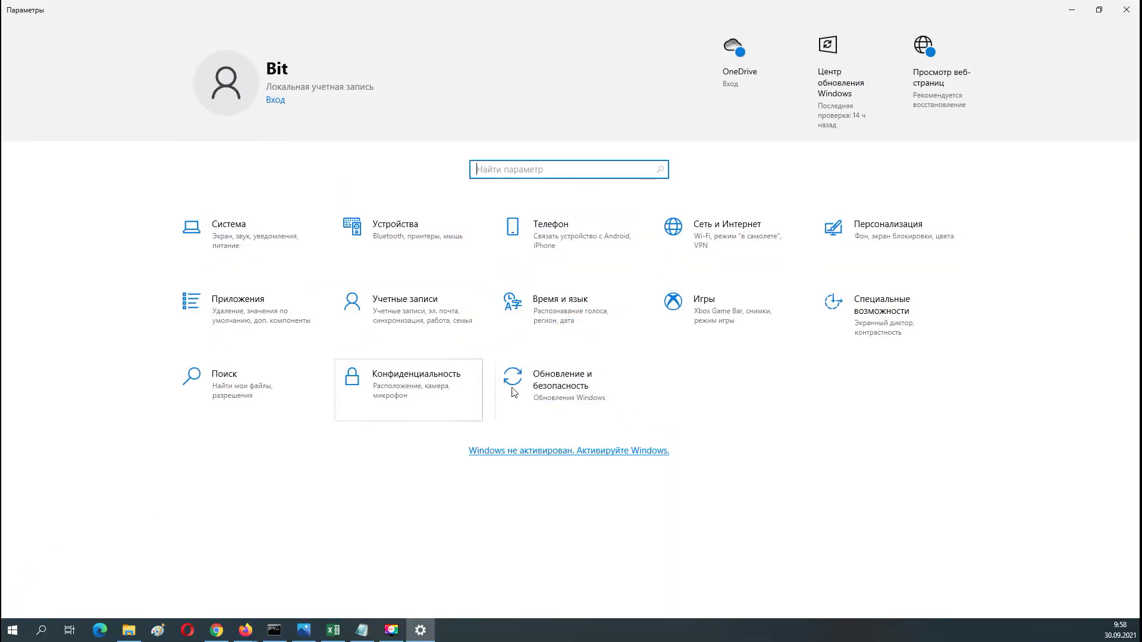
pyautogui.click(562, 397)
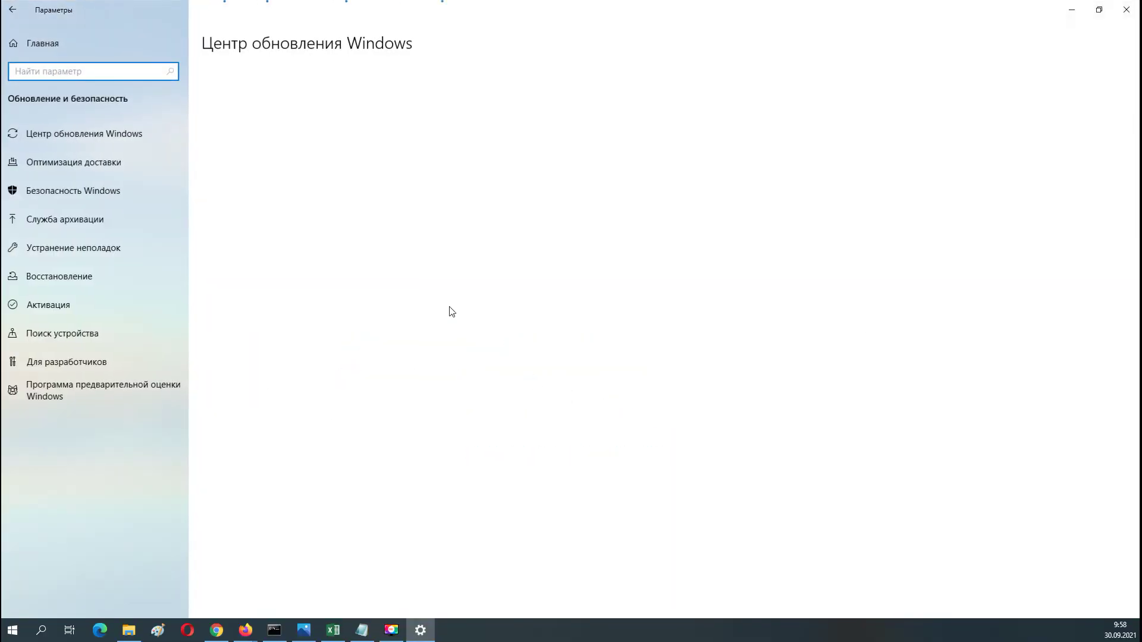
pyautogui.click(78, 133)
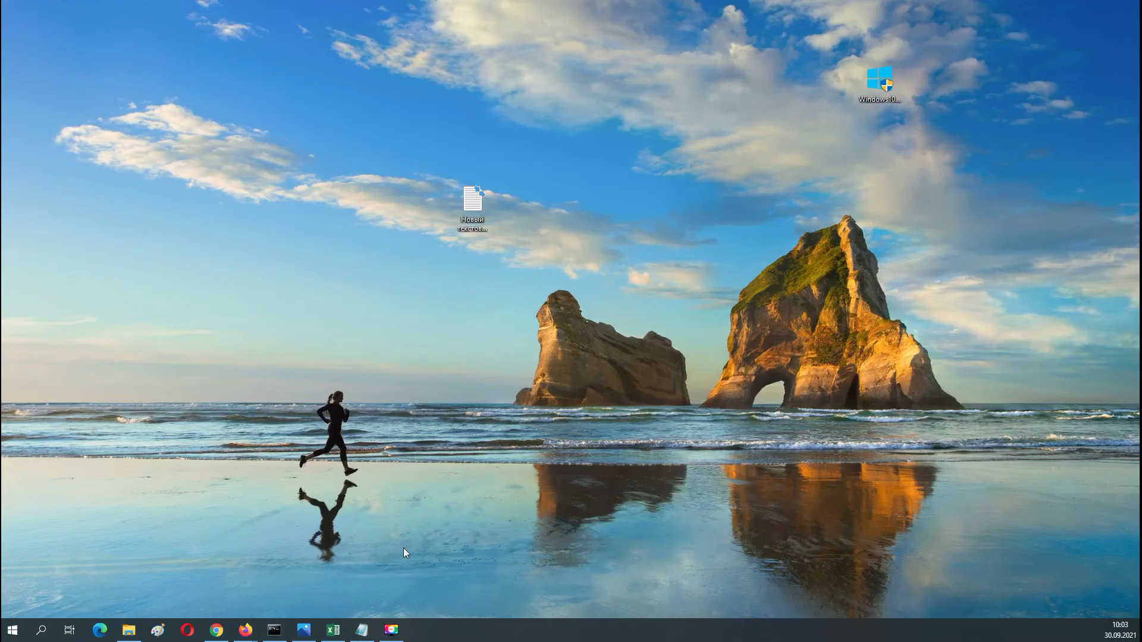
# Switch to Firefox and request the Update Assistant download for the May 2021 update on Microsoft's Скачать Windows 10 page.
pyautogui.click(245, 629)
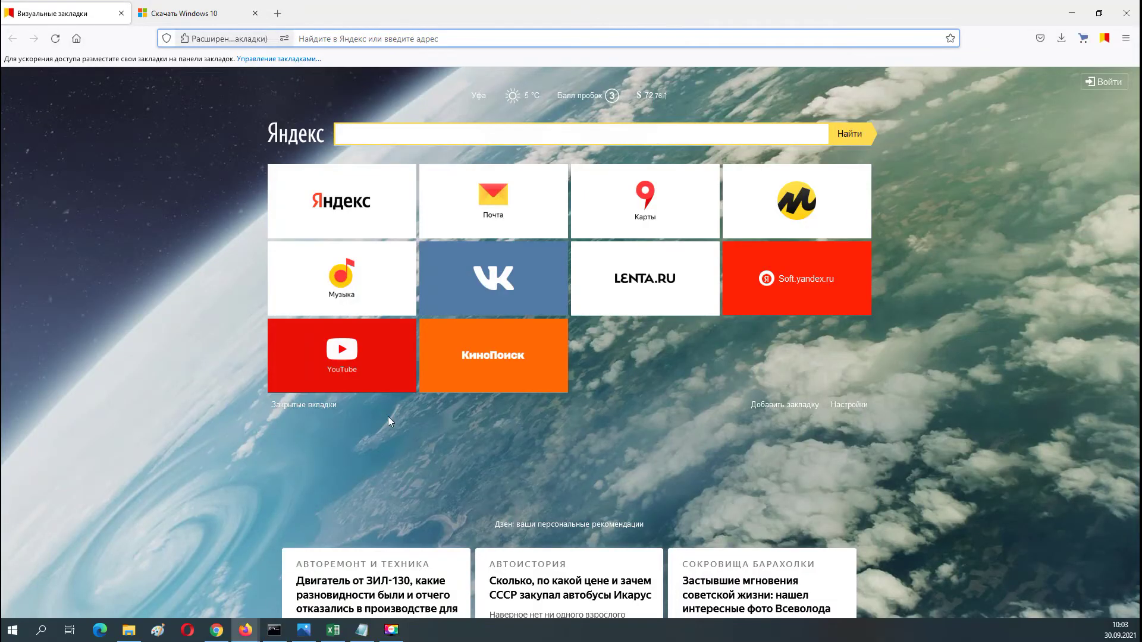
pyautogui.click(188, 13)
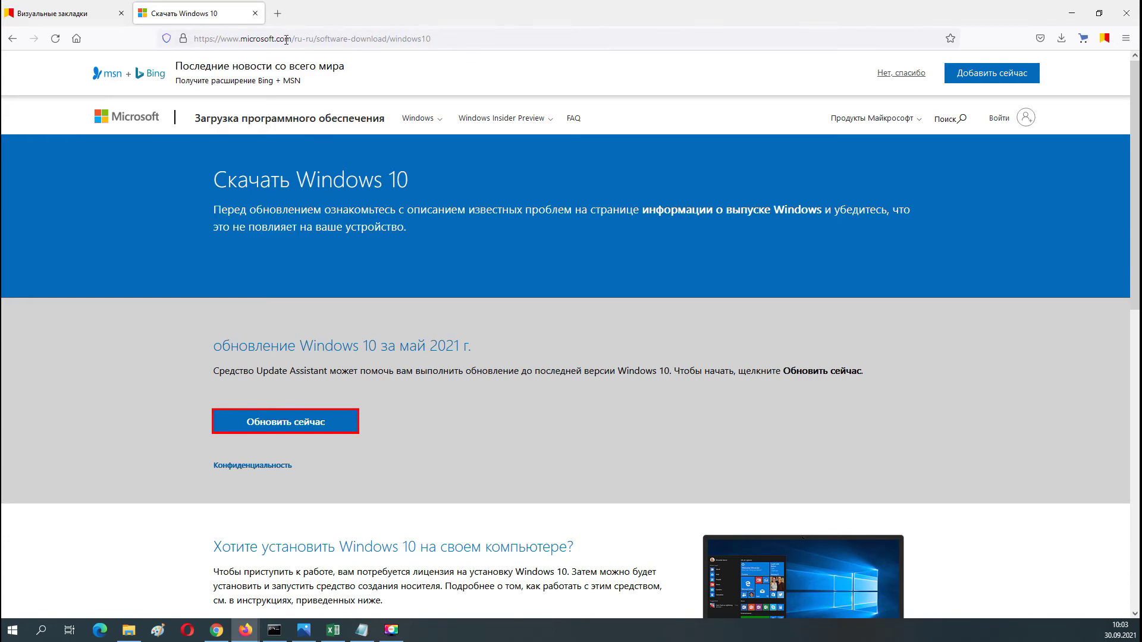
pyautogui.scroll(-3, 369, 208)
pyautogui.scroll(1, 369, 208)
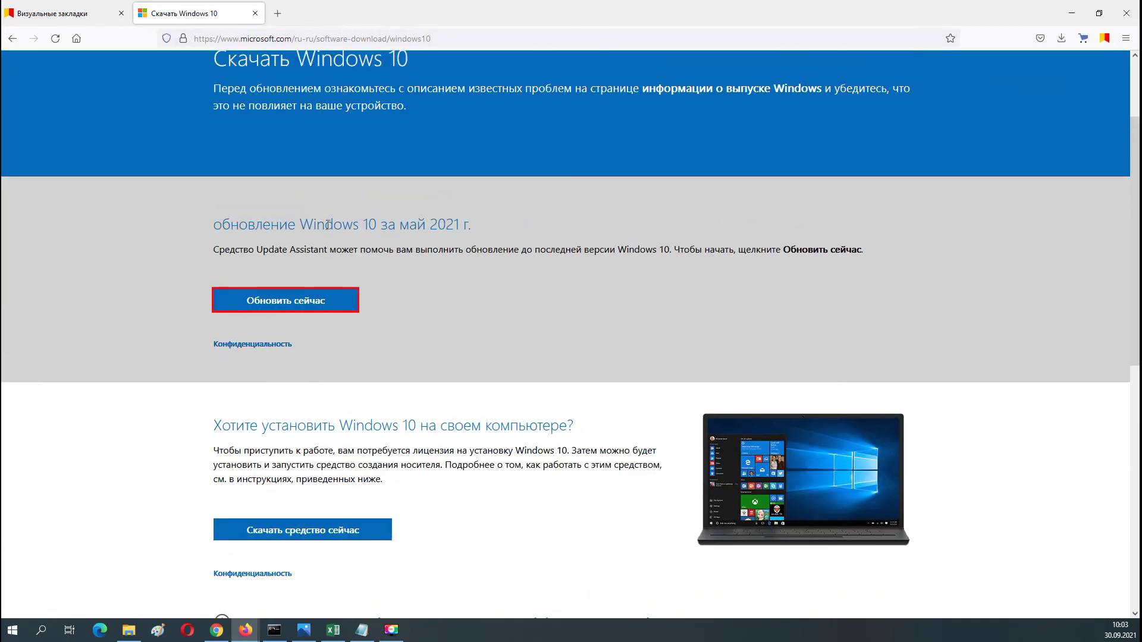
pyautogui.click(282, 303)
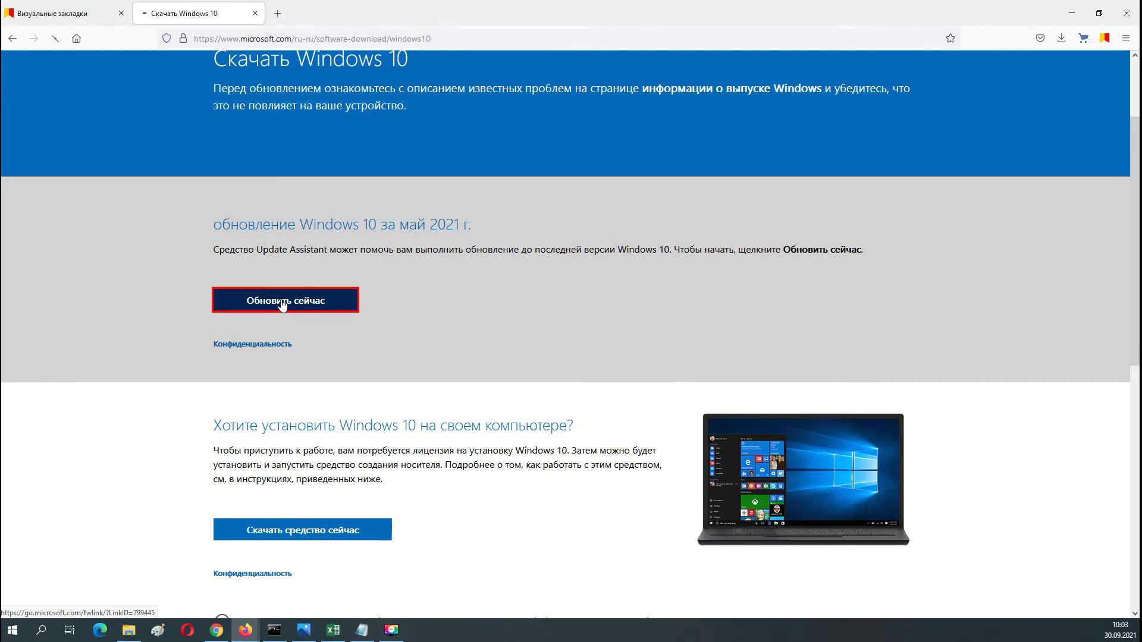
pyautogui.click(415, 281)
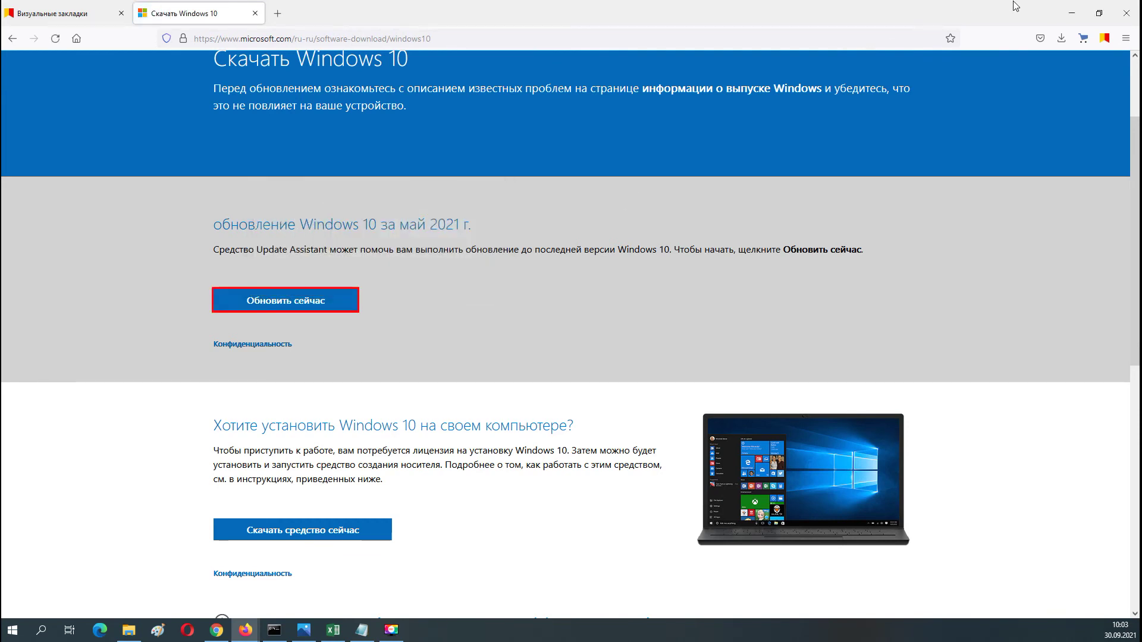
# Minimize the browser, launch the Windows 10 update program from the desktop and authorize it to run.
pyautogui.click(1079, 13)
pyautogui.doubleClick(879, 77)
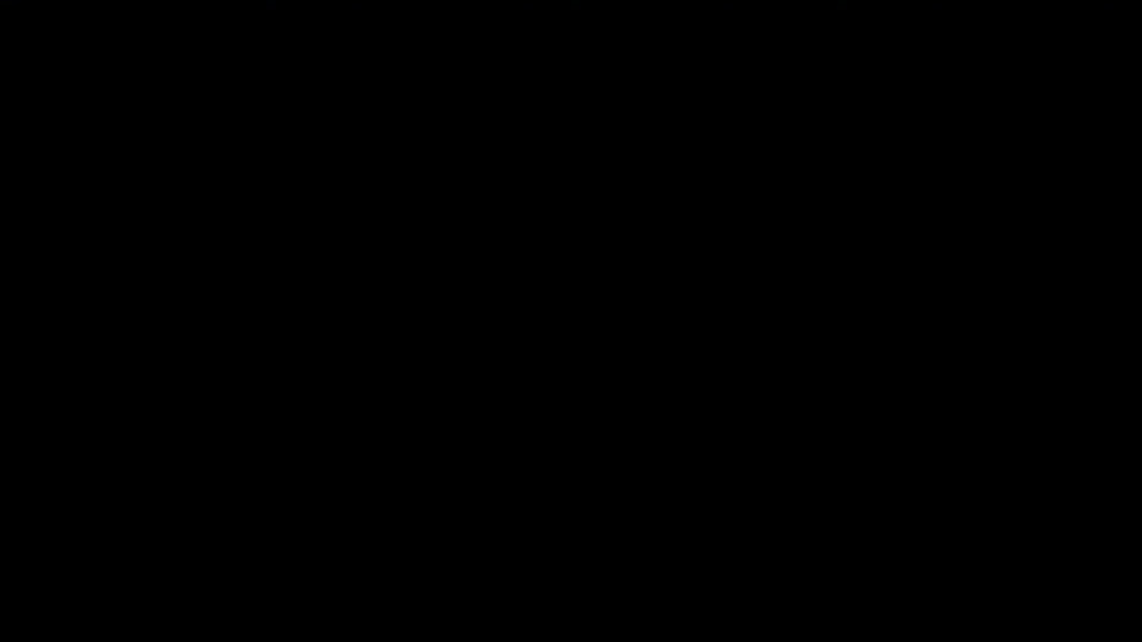
pyautogui.click(508, 331)
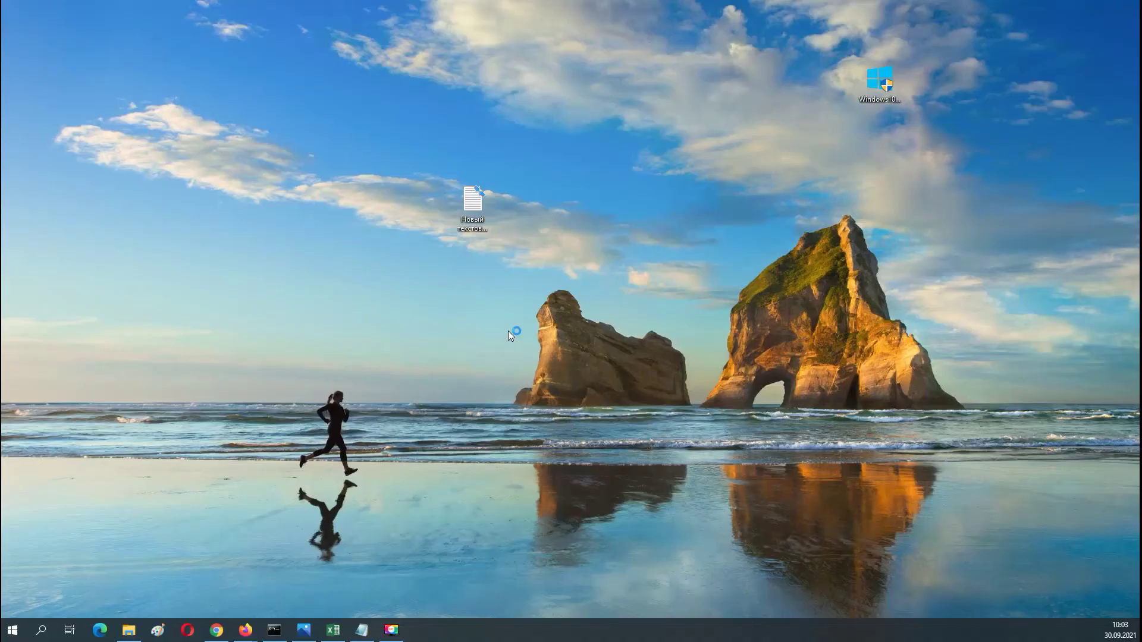